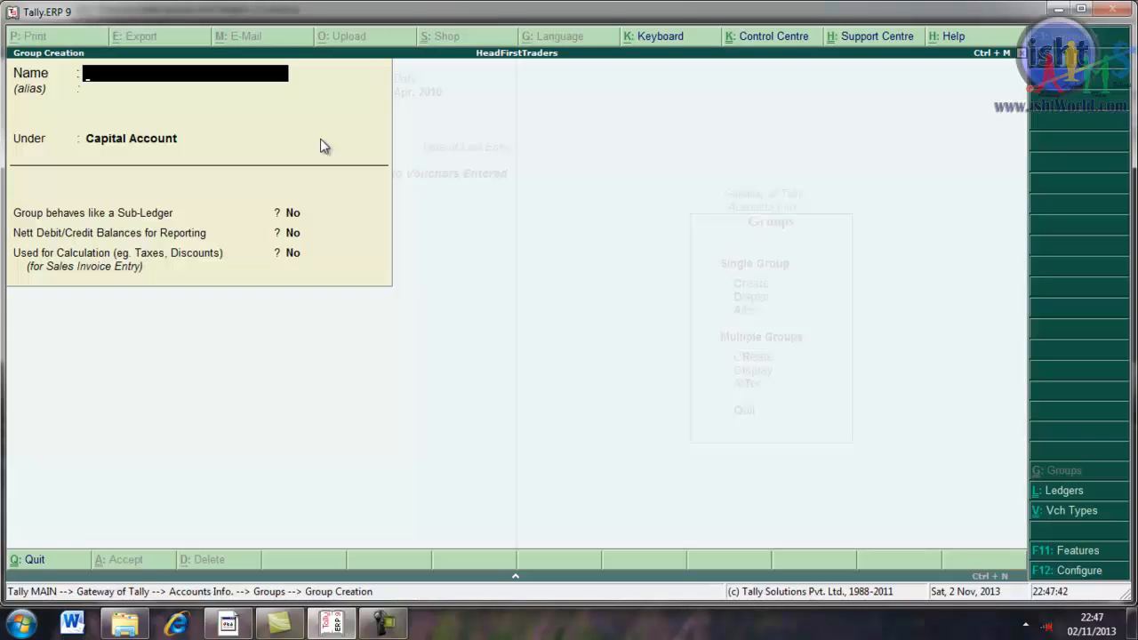
# Step: Name the new group North State Debtors without an alias and place it under Sundry Debtors
pyautogui.write('North State')
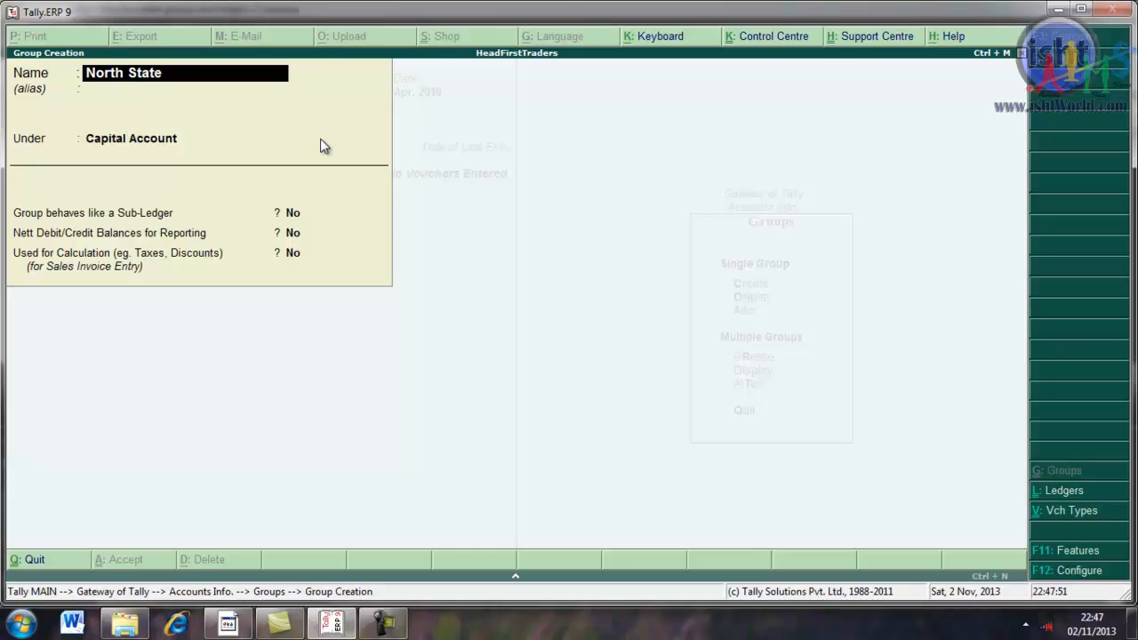
pyautogui.write(' Debtors')
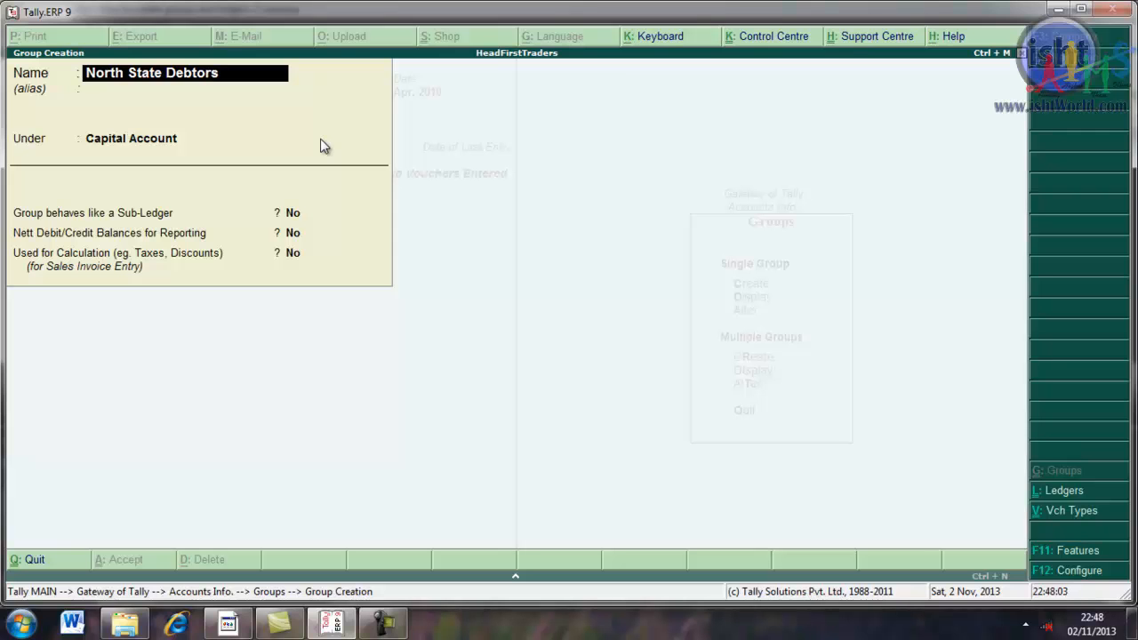
pyautogui.press('Return')
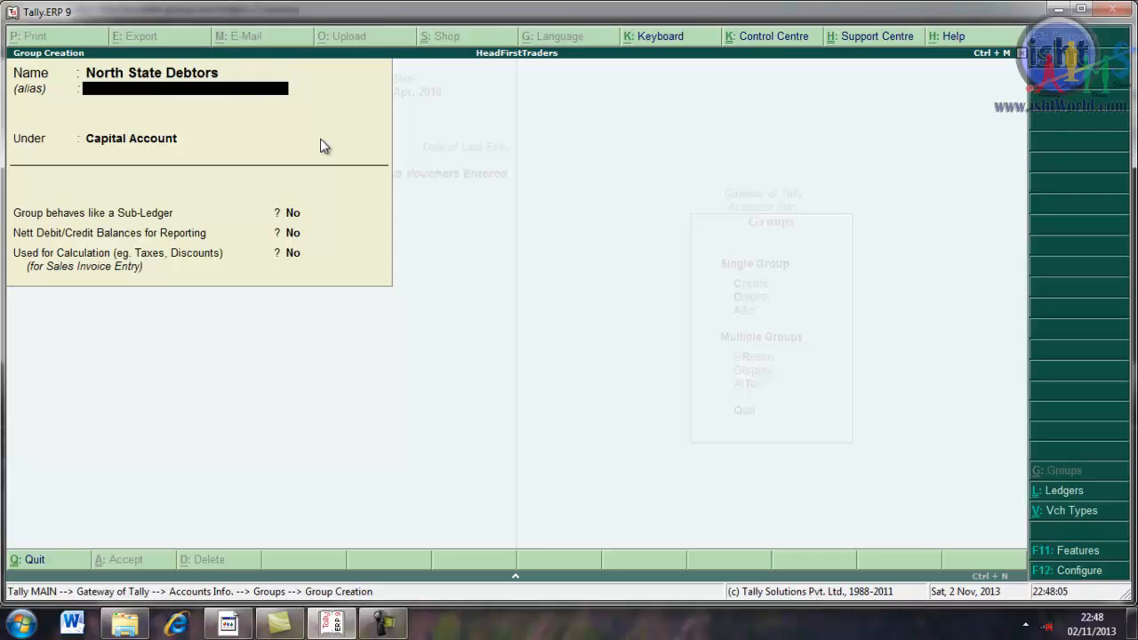
pyautogui.press('Return')
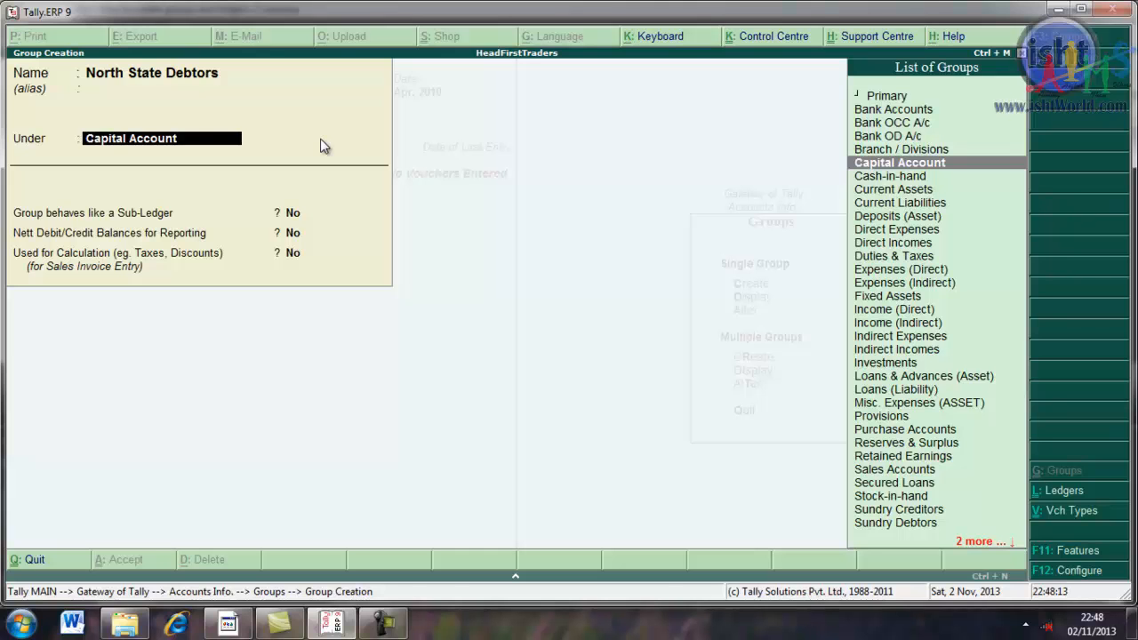
pyautogui.write('S')
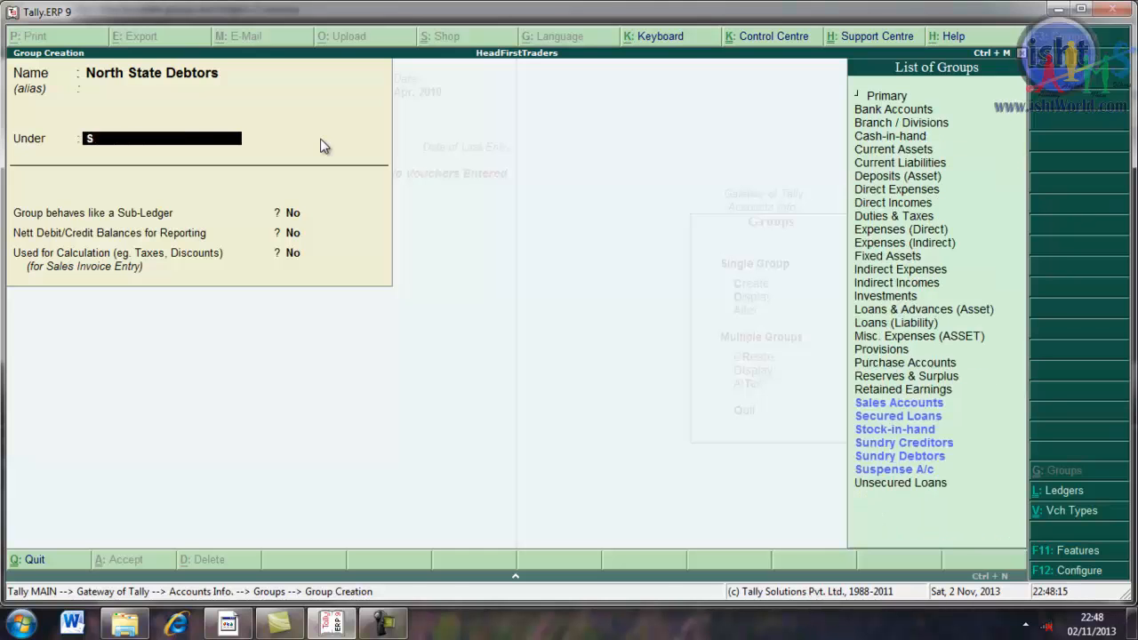
pyautogui.write('un')
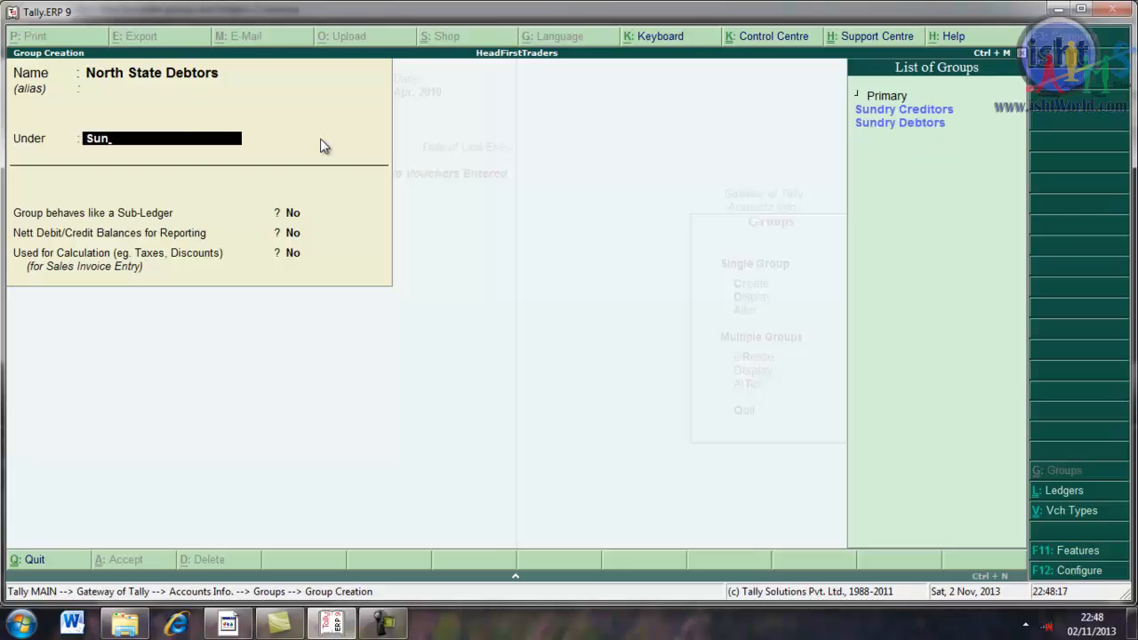
pyautogui.press('Down')
pyautogui.press('Return')
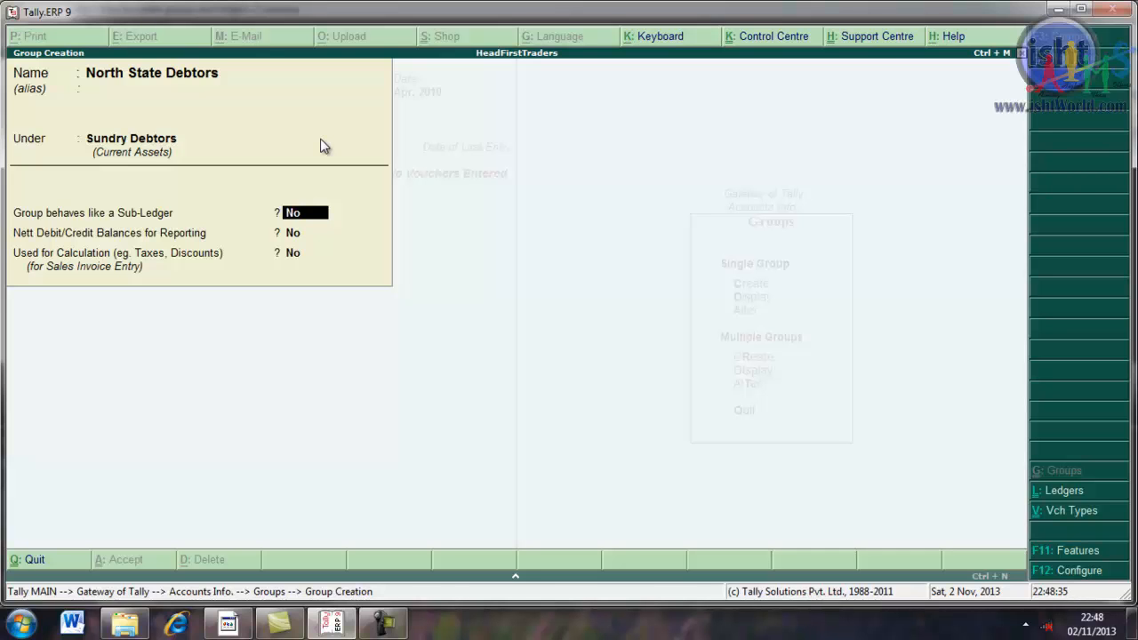
# Step: Make the North State Debtors group behave like a sub-ledger, keep the other two options at No, and save it
pyautogui.write('yes')
pyautogui.press('Return')
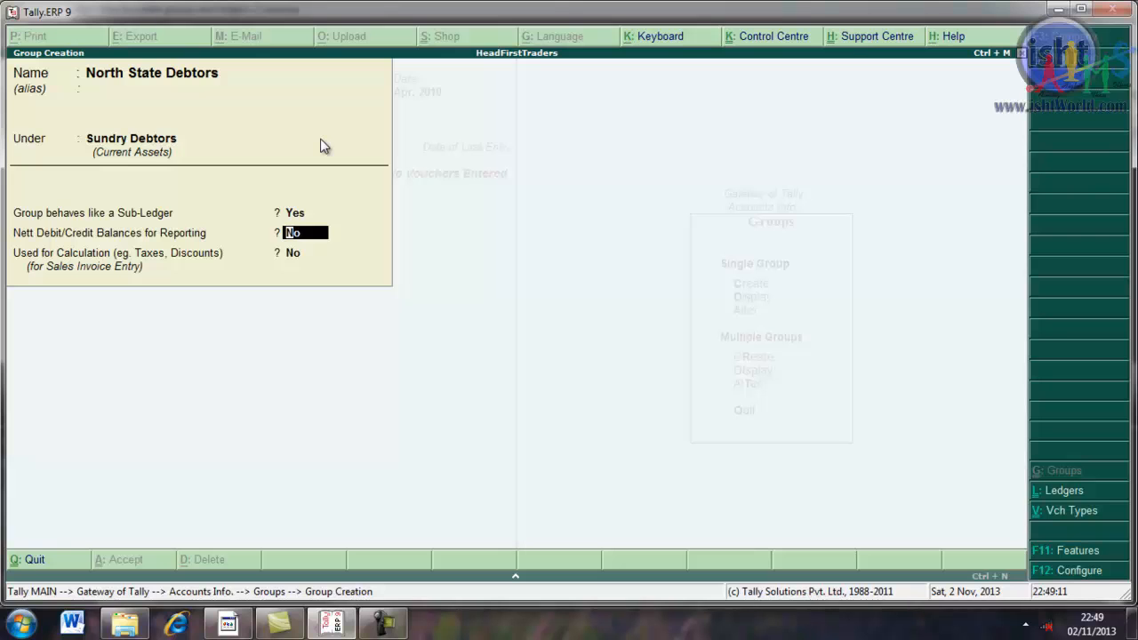
pyautogui.press('Return')
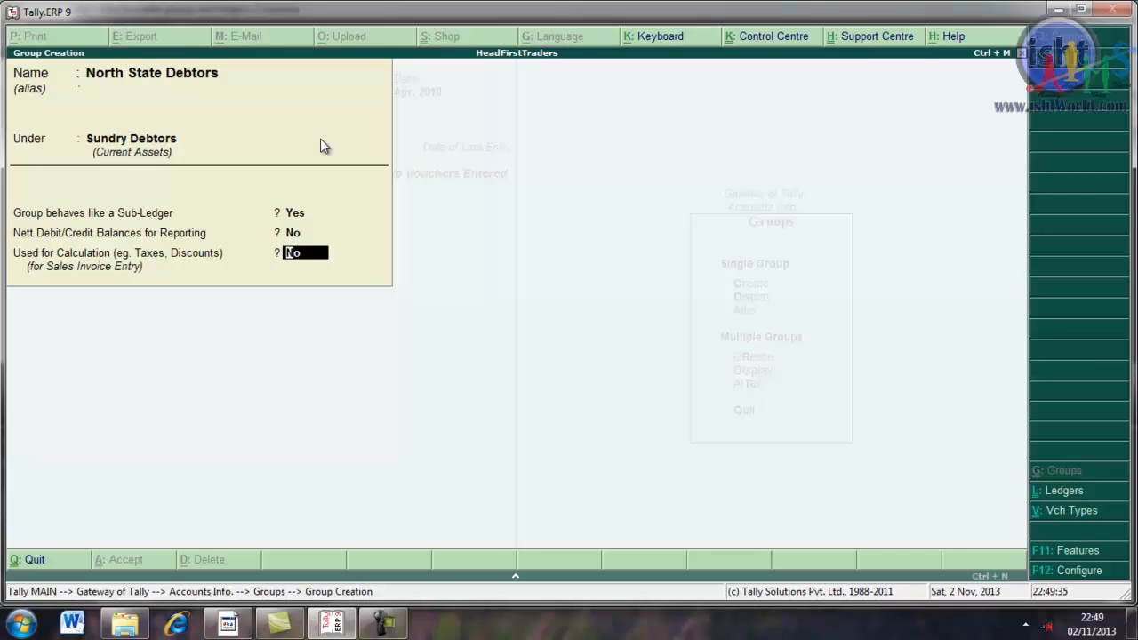
pyautogui.press('Return')
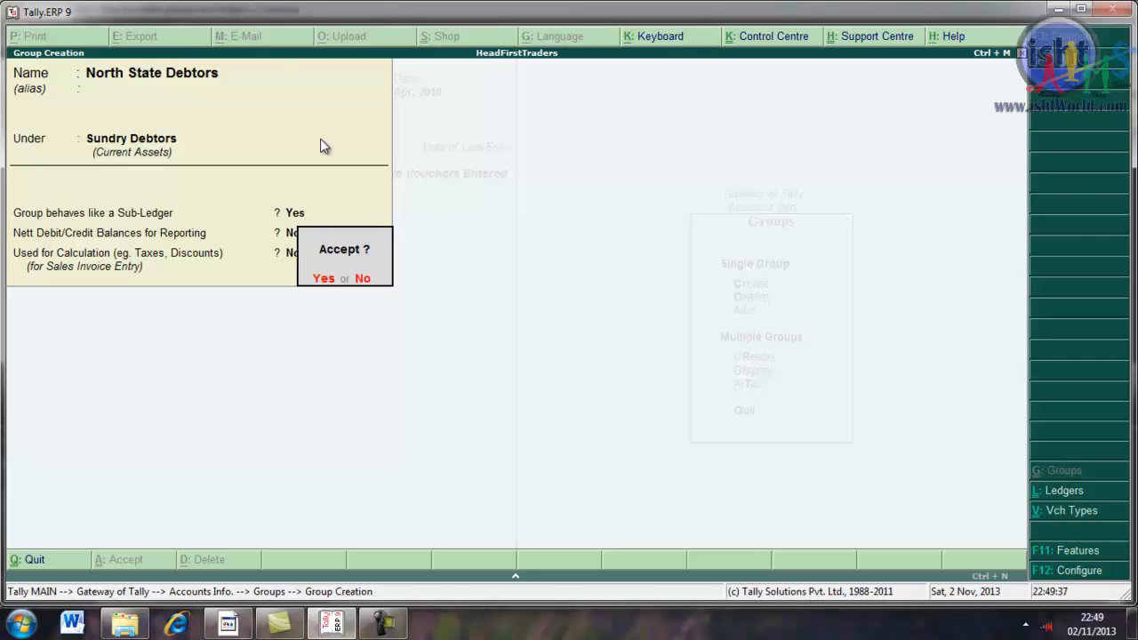
pyautogui.press('Return')
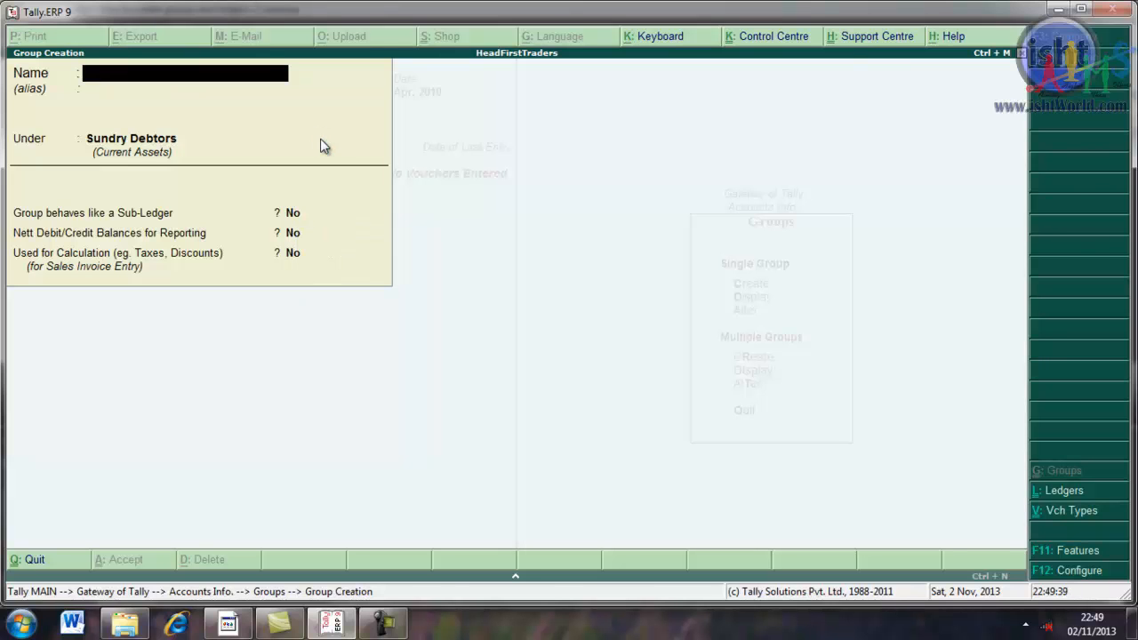
# Step: Name the next new group South State Debtors
pyautogui.write('South StateD')
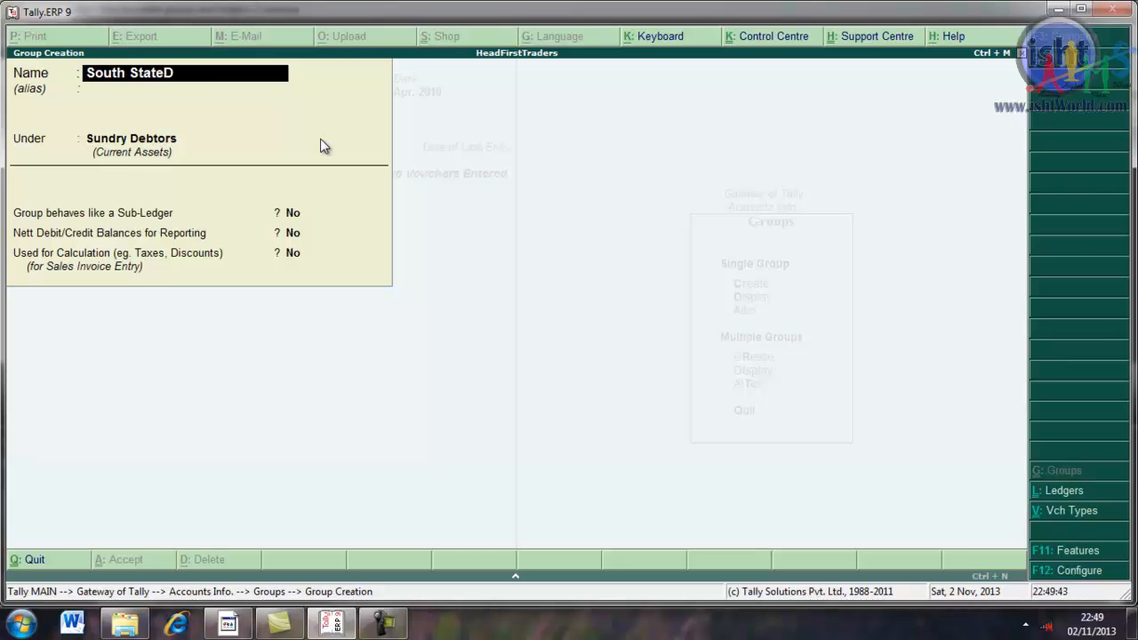
pyautogui.write('ebo')
pyautogui.press('BackSpace')
pyautogui.press('BackSpace')
pyautogui.press('BackSpace')
pyautogui.press('BackSpace')
pyautogui.write('De')
pyautogui.press('BackSpace')
pyautogui.press('BackSpace')
pyautogui.write('Debtors')
pyautogui.press('Return')
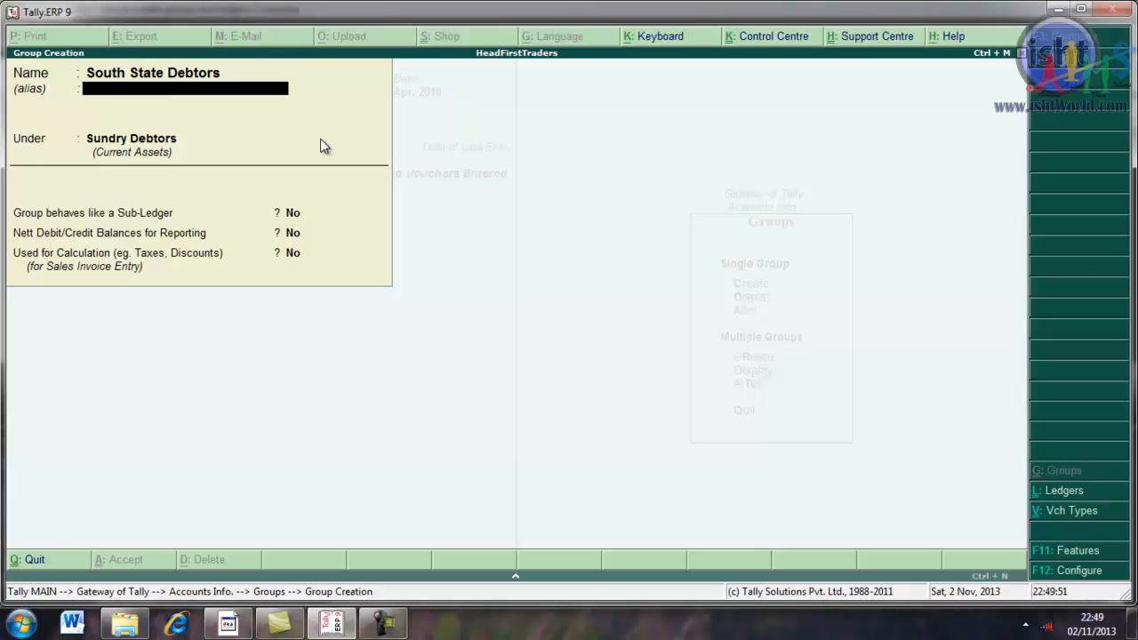
# Step: Save the South State Debtors group under Sundry Debtors with no alias and all three options left at No
pyautogui.press('Return')
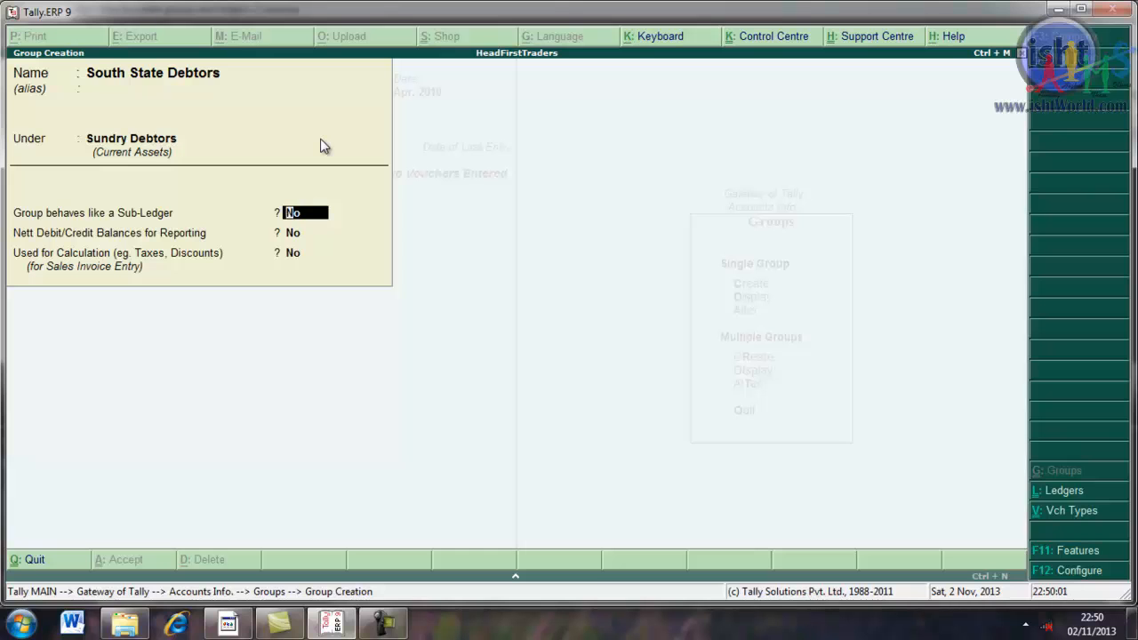
pyautogui.press('Return')
pyautogui.press('Return')
pyautogui.press('Return')
pyautogui.press('Return')
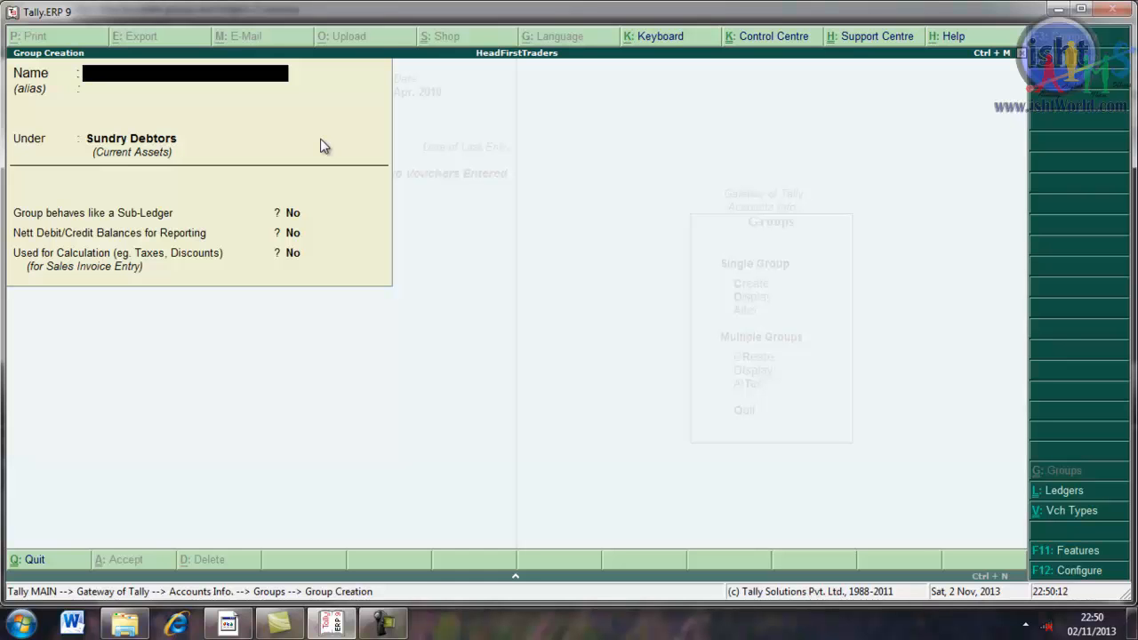
# Step: Leave group creation and check the single-group display list for North State Debtors and South State Debtors
pyautogui.press('Escape')
pyautogui.press('Return')
pyautogui.press('Down')
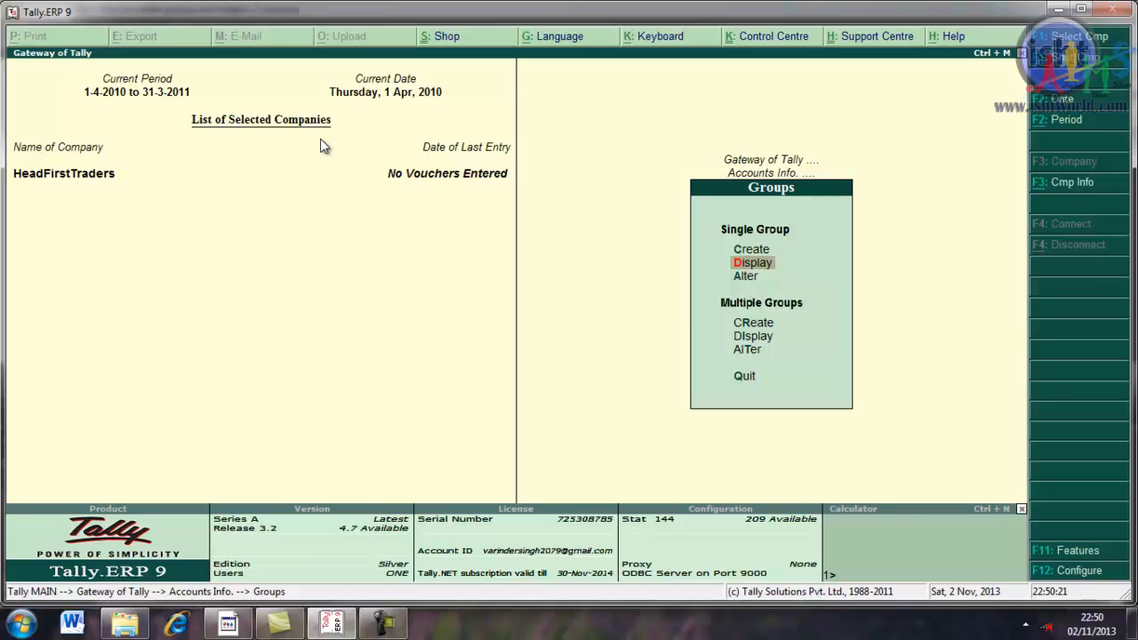
pyautogui.press('Return')
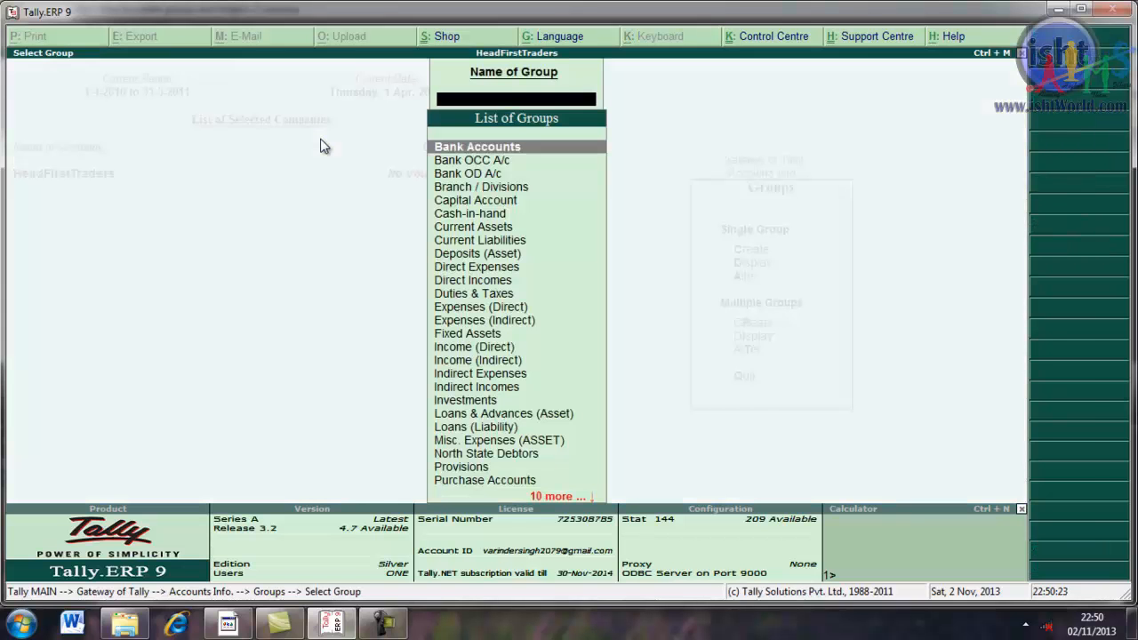
pyautogui.press('Down')
pyautogui.press('Down')
pyautogui.press('Down')
pyautogui.press('Down')
pyautogui.press('Down')
pyautogui.press('Down')
pyautogui.press('Down')
pyautogui.press('Down')
pyautogui.press('Down')
pyautogui.press('Down')
pyautogui.press('Down')
pyautogui.press('Down')
pyautogui.press('Down')
pyautogui.press('Down')
pyautogui.press('Down')
pyautogui.press('Down')
pyautogui.press('Down')
pyautogui.press('Down')
pyautogui.press('Down')
pyautogui.press('Down')
pyautogui.press('Down')
pyautogui.press('Down')
pyautogui.press('Down')
pyautogui.press('Down')
pyautogui.press('Down')
pyautogui.press('Down')
pyautogui.press('Down')
pyautogui.press('Down')
pyautogui.press('Up')
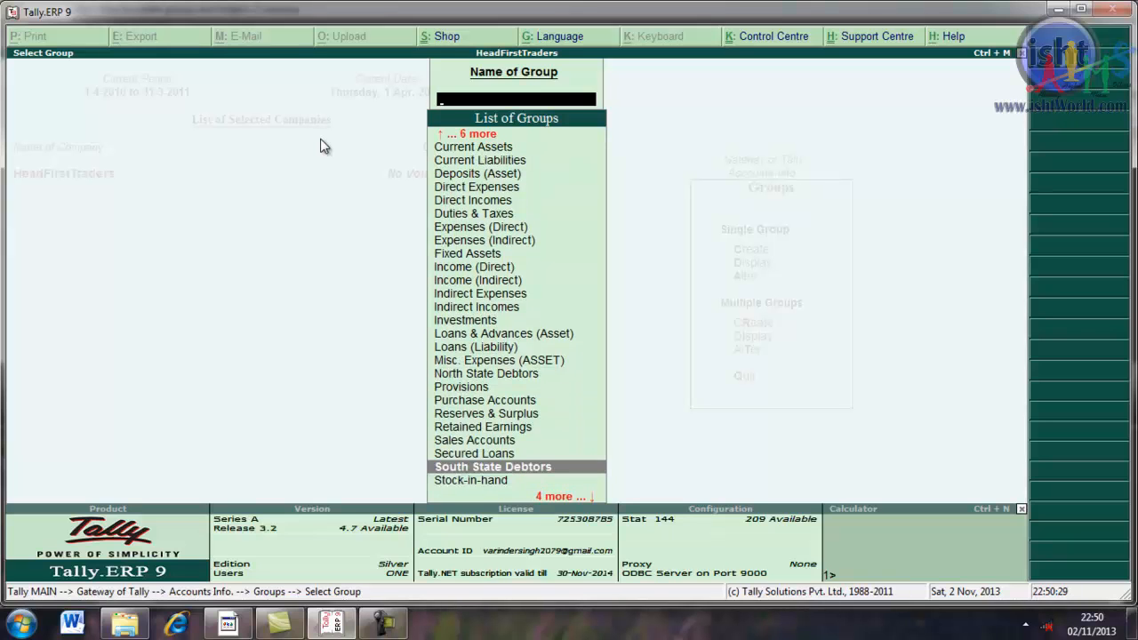
pyautogui.press('Up')
pyautogui.press('Up')
pyautogui.press('Up')
pyautogui.press('Up')
pyautogui.press('Up')
pyautogui.press('Up')
pyautogui.press('Down')
pyautogui.press('Down')
pyautogui.press('Down')
pyautogui.press('Down')
pyautogui.press('Down')
pyautogui.press('Down')
pyautogui.press('Down')
pyautogui.press('Escape')
pyautogui.press('Escape')
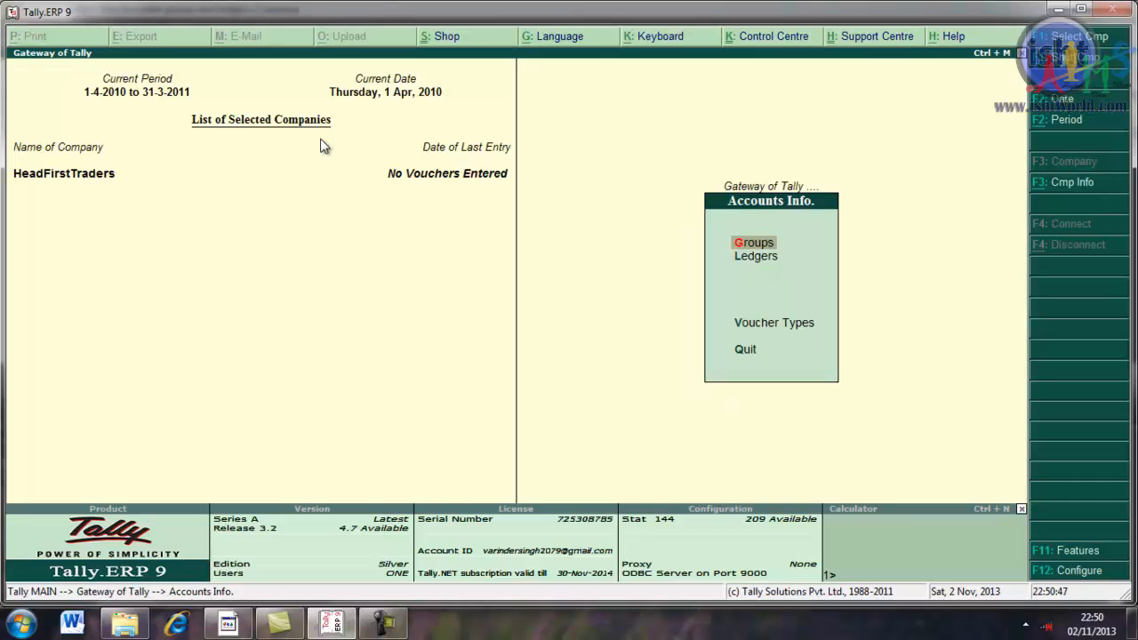
# Step: Start creating a single ledger and name it Dinesh & Sons
pyautogui.press('Down')
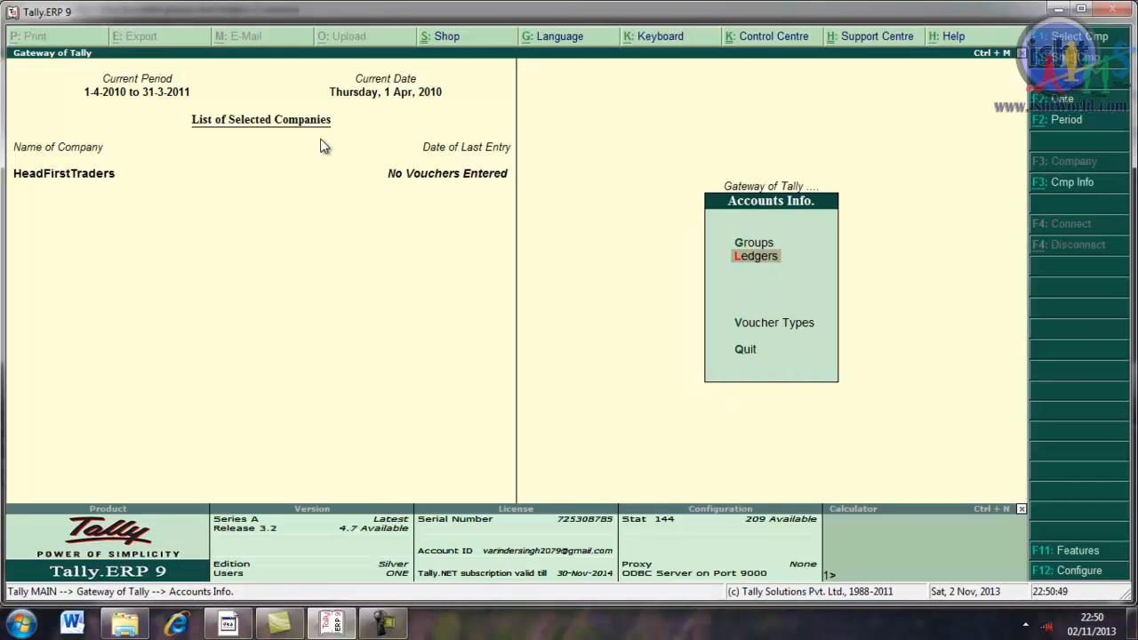
pyautogui.press('Return')
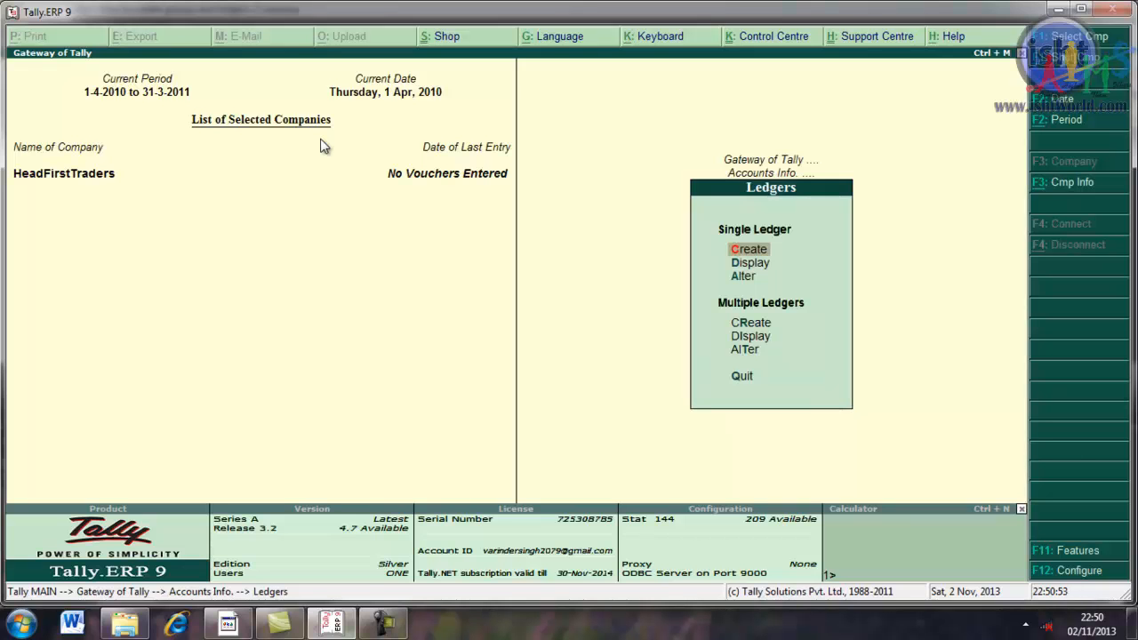
pyautogui.press('Return')
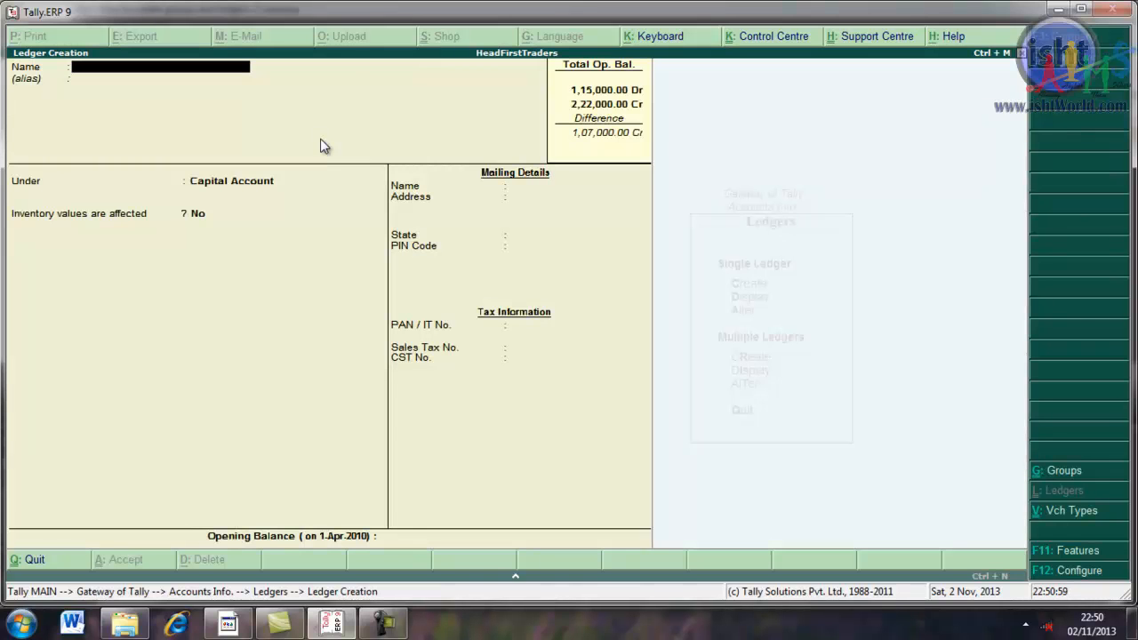
pyautogui.write('Di')
pyautogui.write('nesh')
pyautogui.write('and')
pyautogui.press('BackSpace')
pyautogui.press('BackSpace')
pyautogui.press('BackSpace')
pyautogui.write('& Sons')
pyautogui.press('Return')
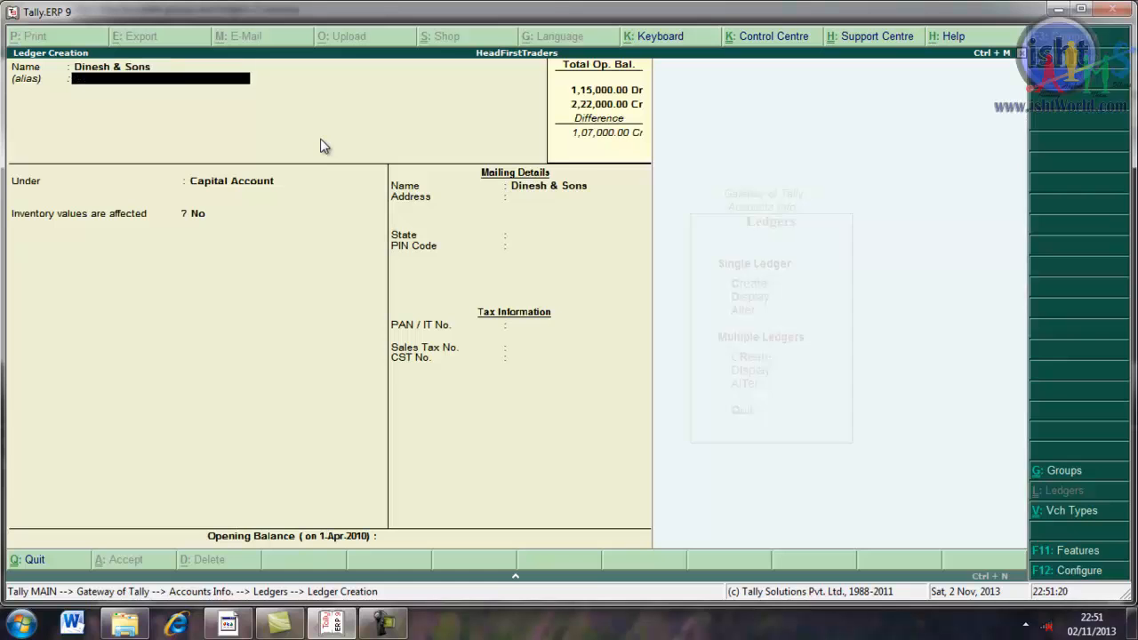
# Step: Leave the ledger's alias blank and place the ledger under the North State Debtors group
pyautogui.press('Return')
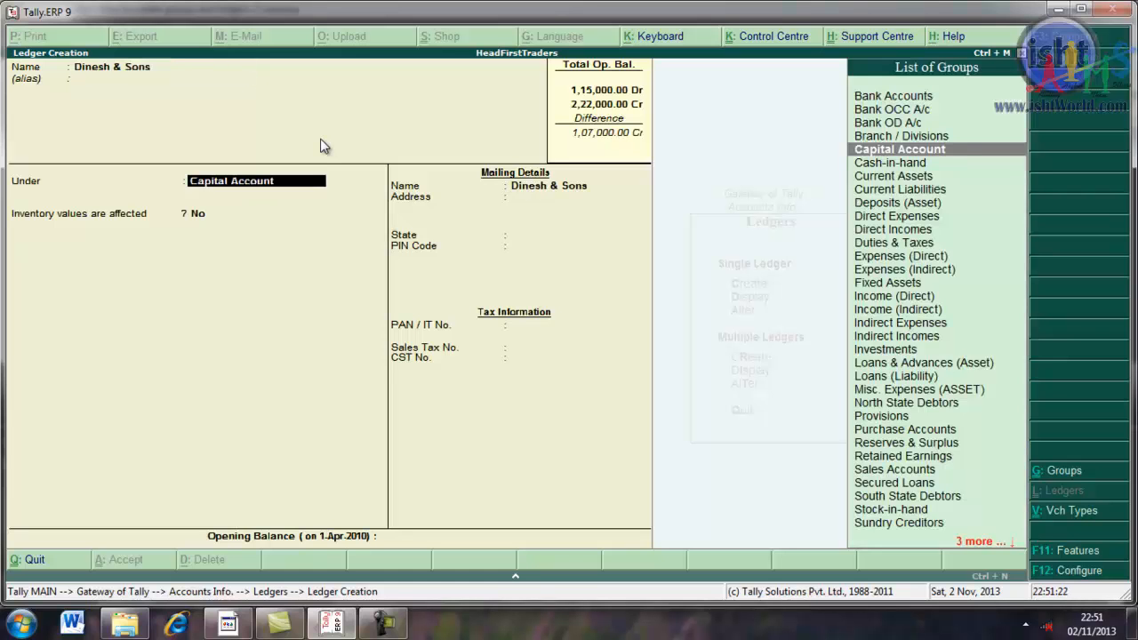
pyautogui.write('No')
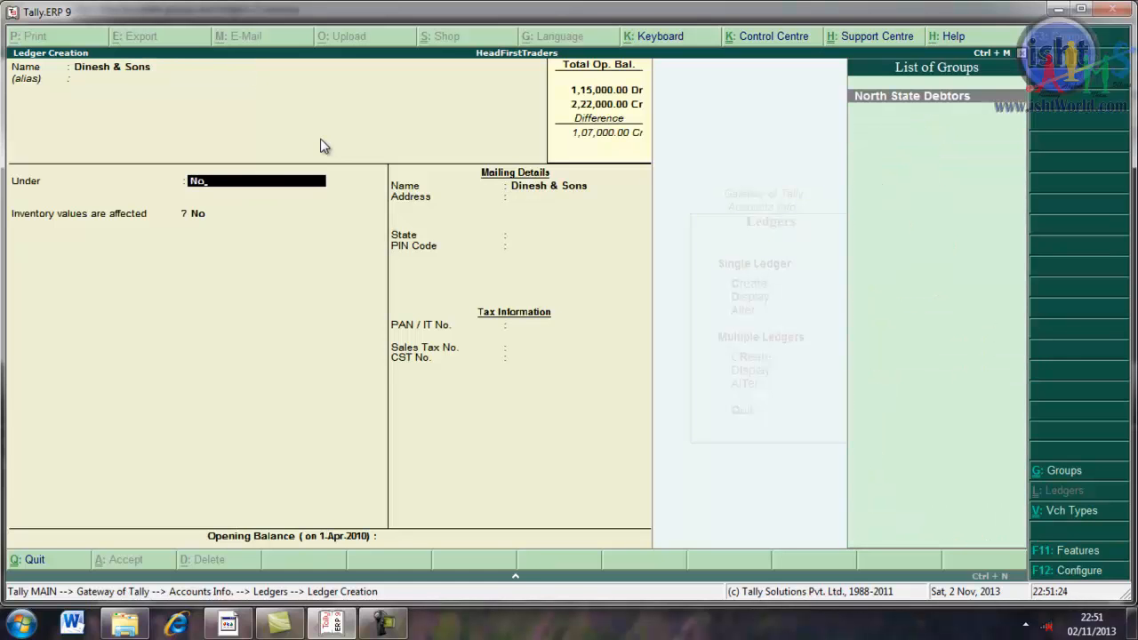
pyautogui.press('BackSpace')
pyautogui.press('BackSpace')
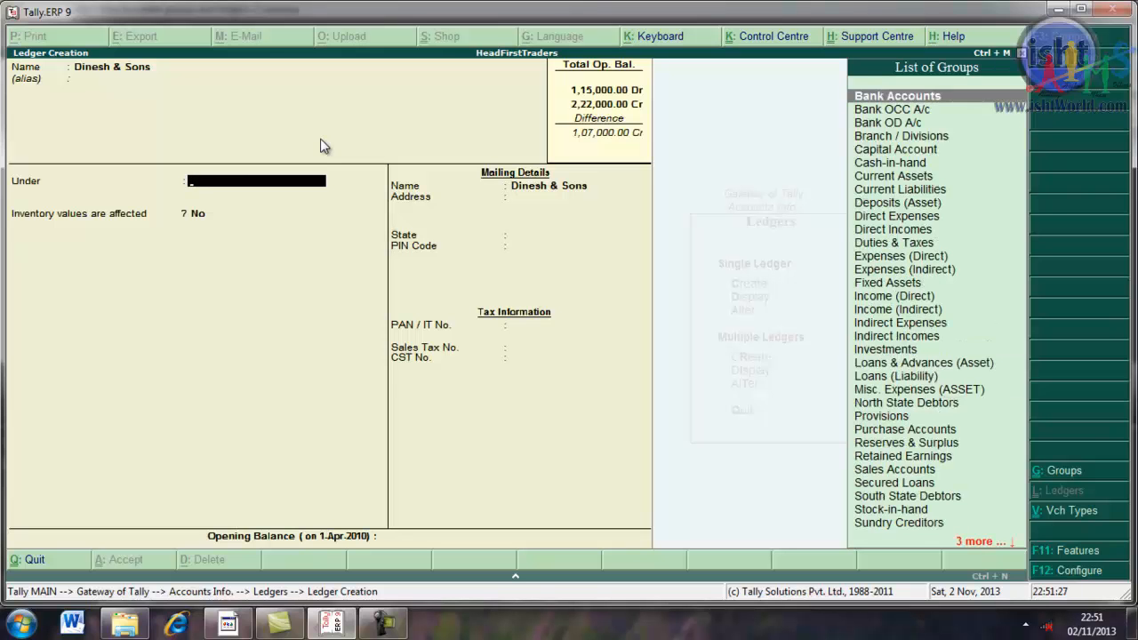
pyautogui.write('N')
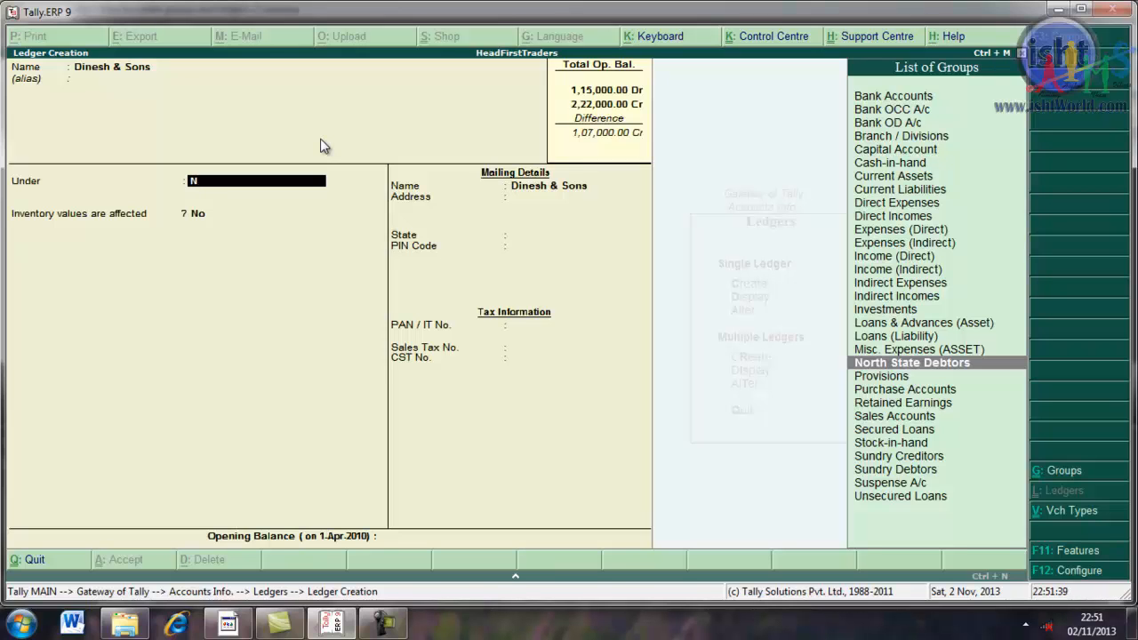
pyautogui.press('Return')
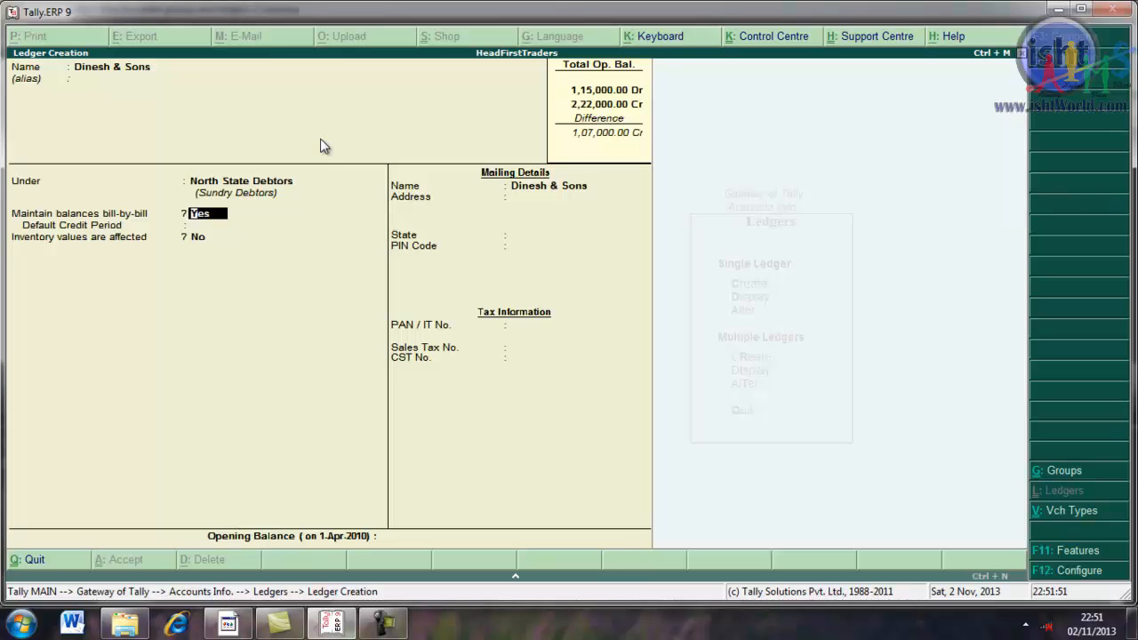
# Step: Keep bill-by-bill balances and the mailing name as they are, leaving the default credit period and address blank
pyautogui.press('Return')
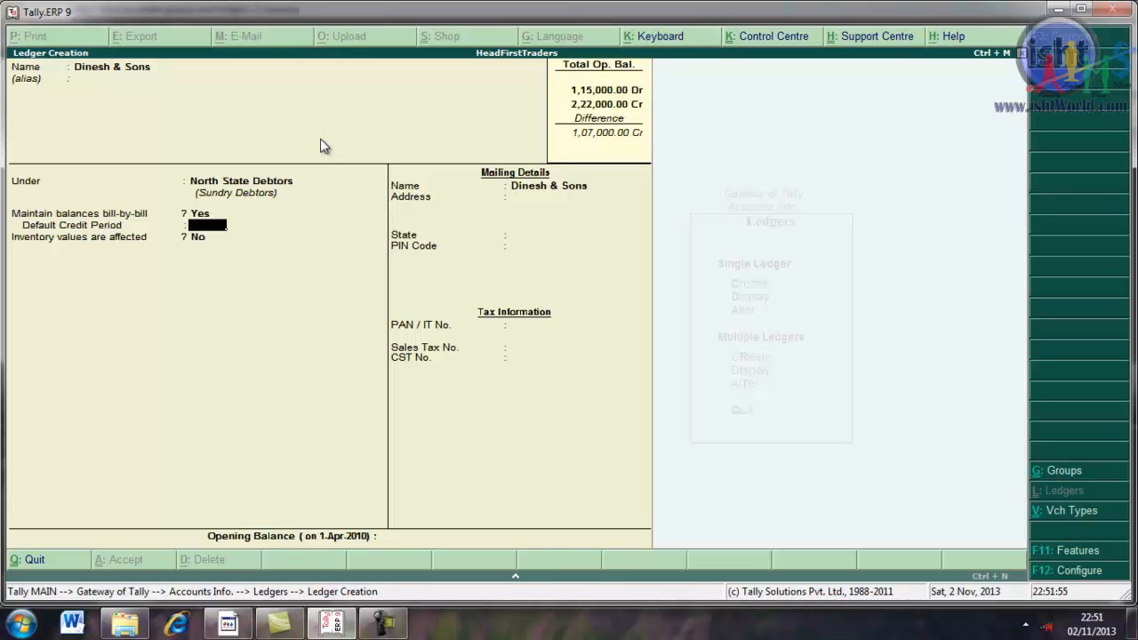
pyautogui.press('Return')
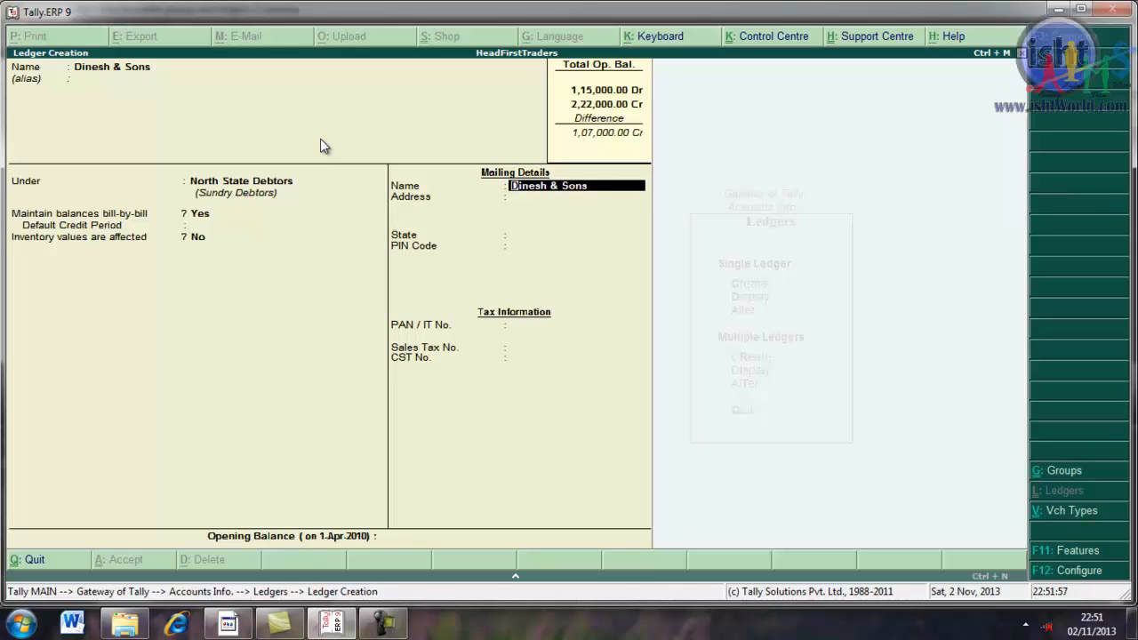
pyautogui.press('Return')
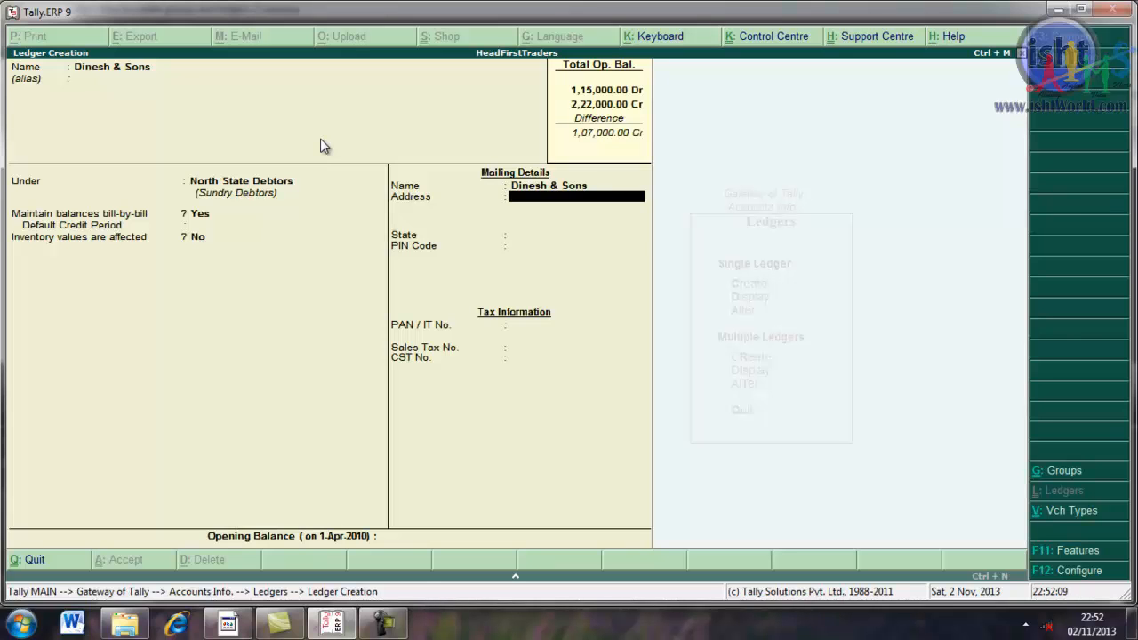
pyautogui.press('Return')
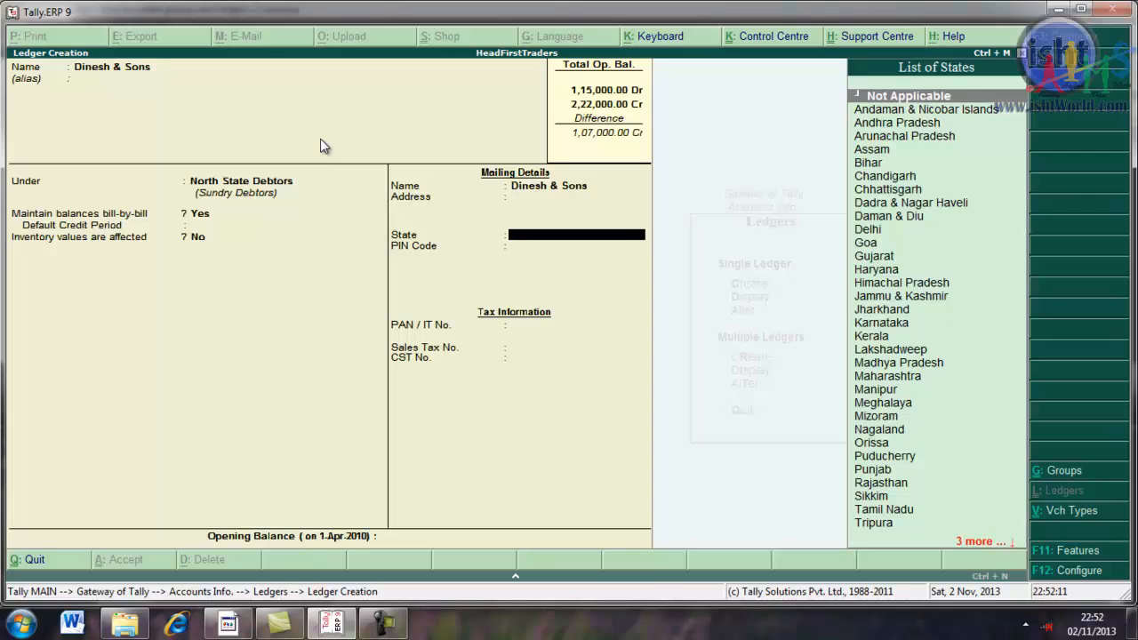
# Step: Set the mailing state to Haryana and leave the PIN code and PAN / IT number blank
pyautogui.write('H')
pyautogui.press('Down')
pyautogui.press('Return')
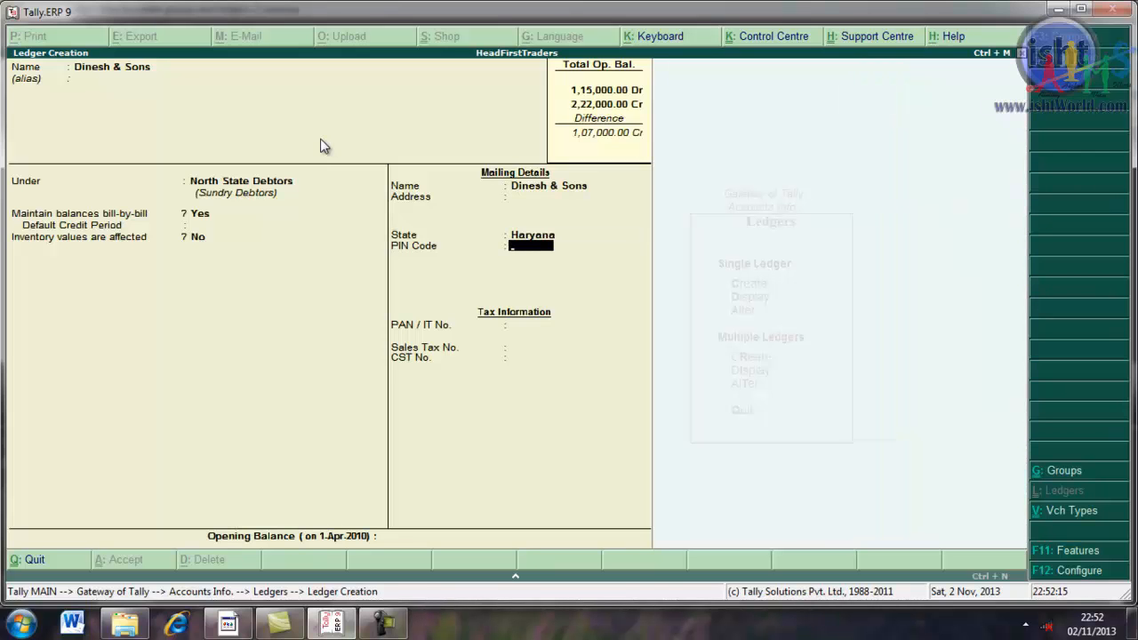
pyautogui.press('Return')
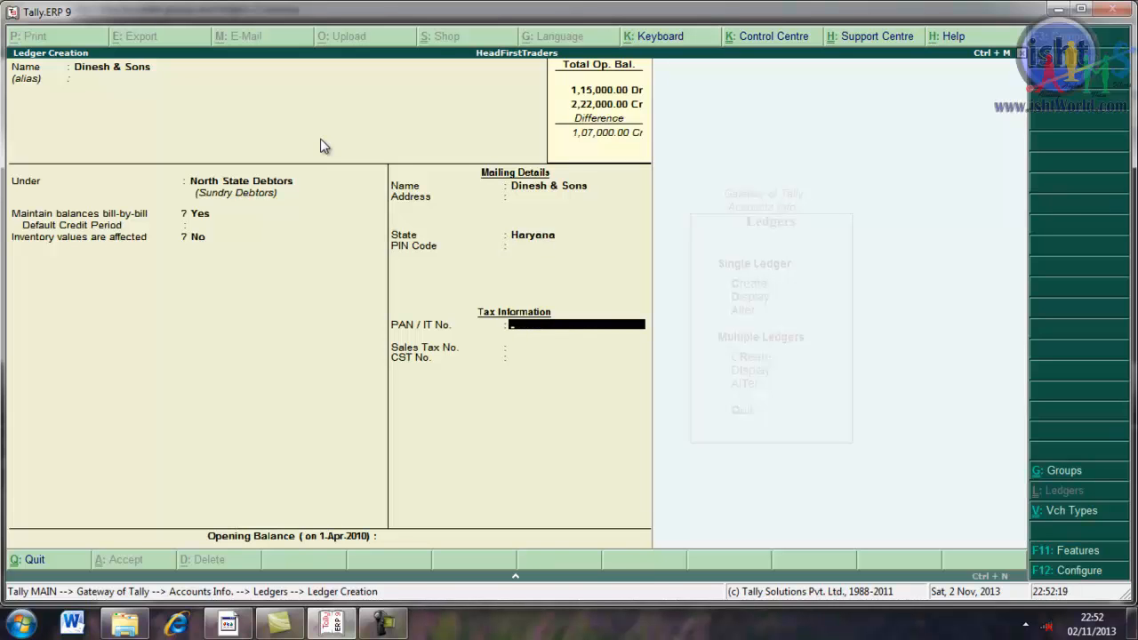
pyautogui.press('Return')
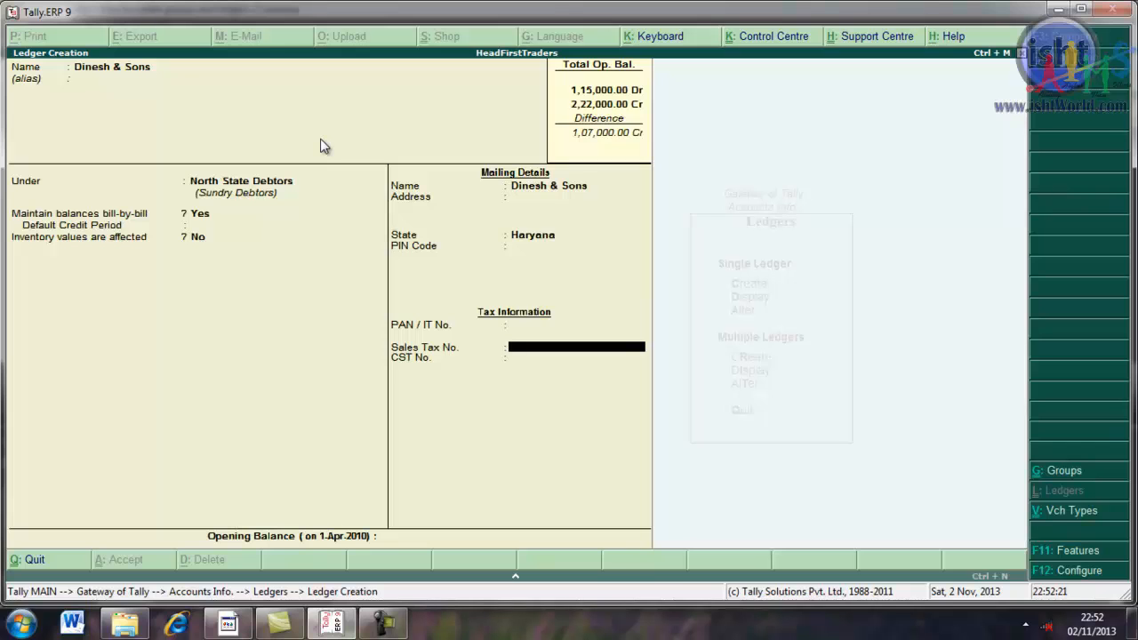
# Step: Leave the sales tax and CST numbers blank and set the ledger's opening balance to 25,000.00 Dr
pyautogui.press('Return')
pyautogui.press('Return')
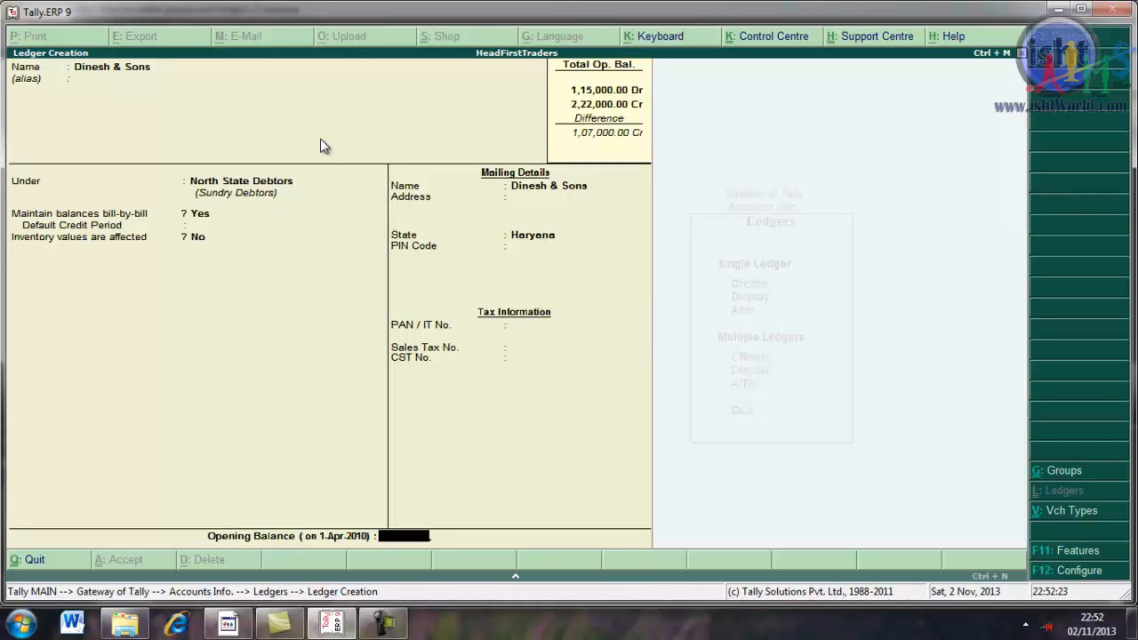
pyautogui.write('25000')
pyautogui.press('Return')
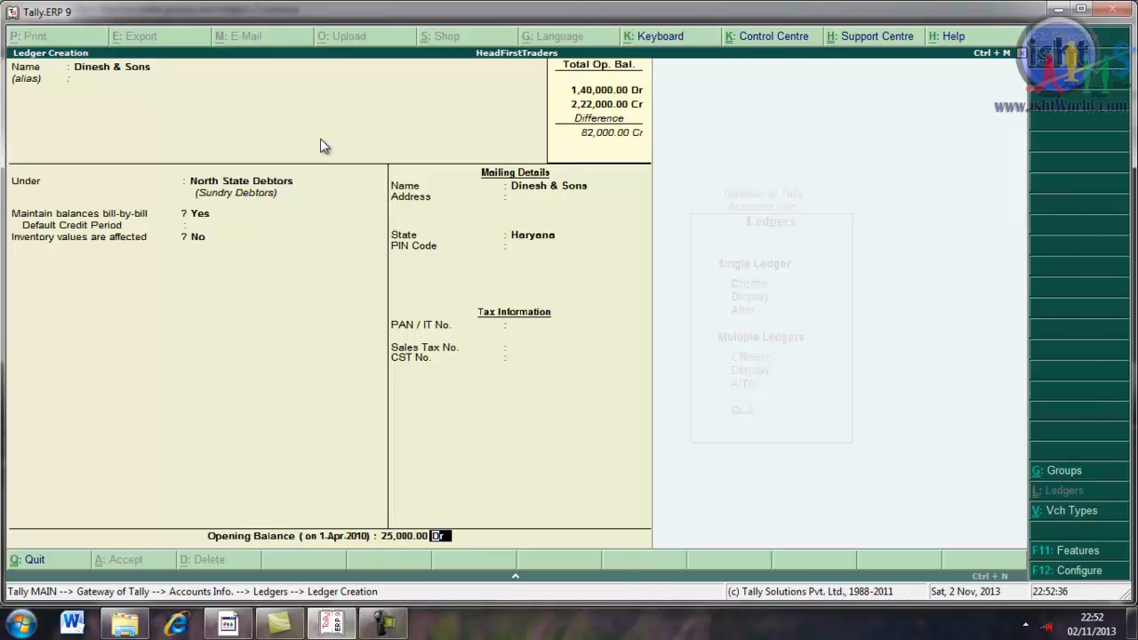
pyautogui.press('Return')
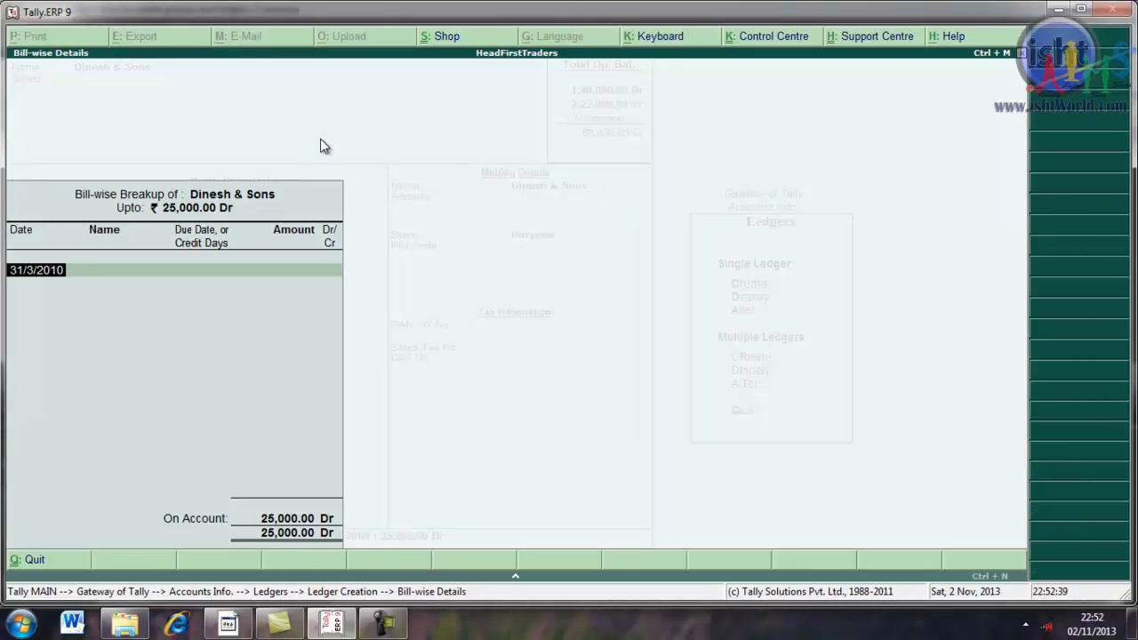
# Step: Allocate the opening balance to one 25,000.00 Dr bill dated 31/3/2010, due 31-Mar-2010, with a person's first name as reference, and save the ledger
pyautogui.press('Return')
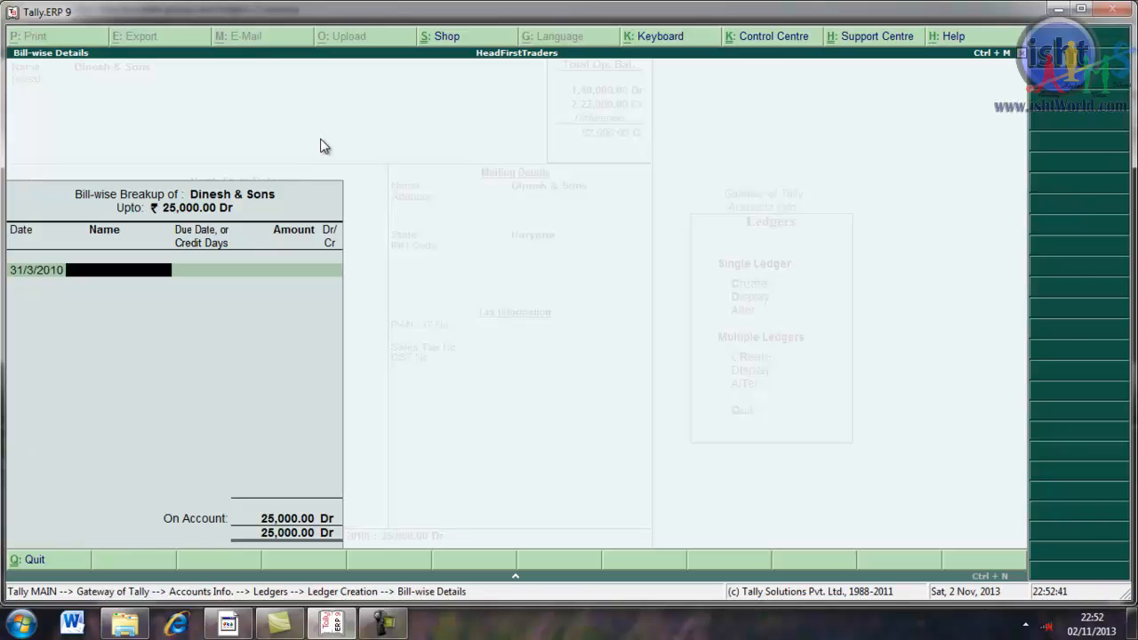
pyautogui.write('A')
pyautogui.write('David')
pyautogui.press('Return')
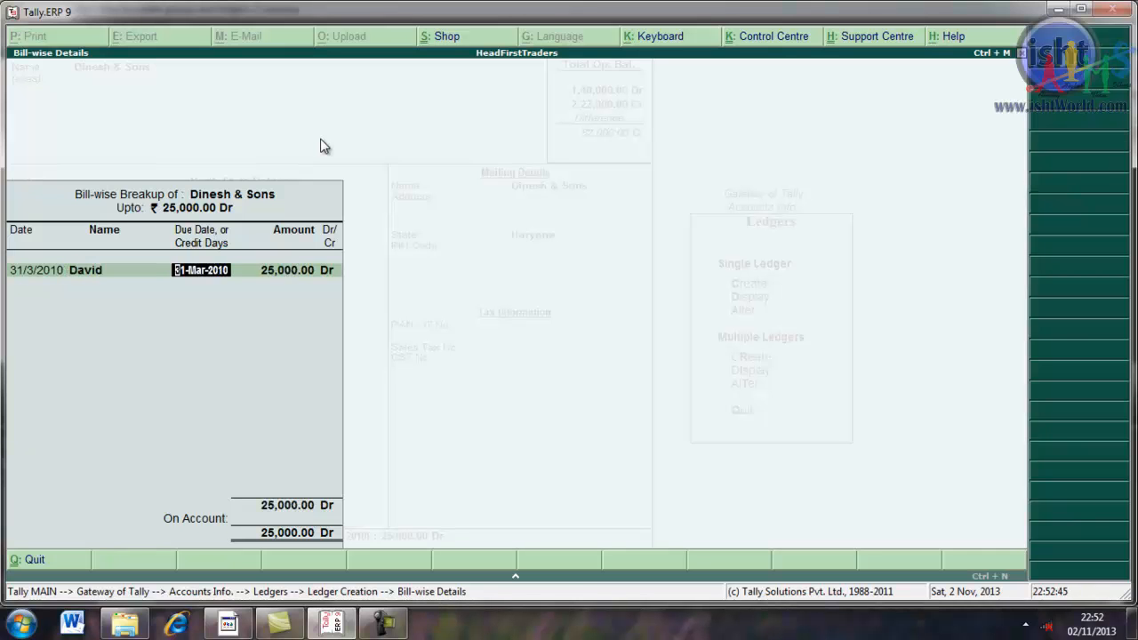
pyautogui.press('Return')
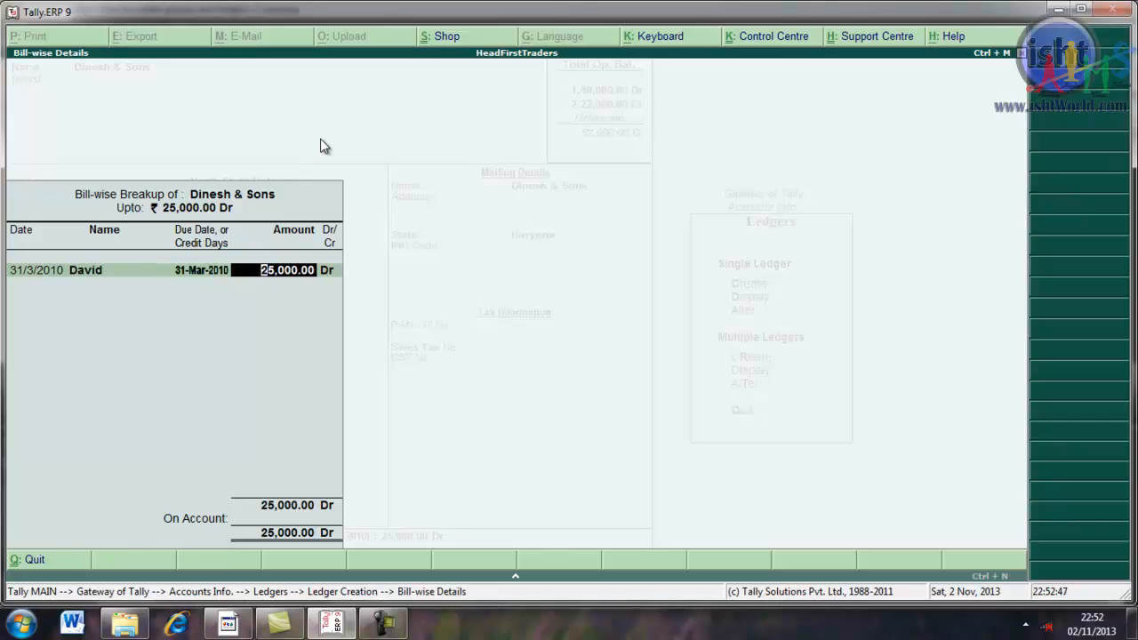
pyautogui.press('Return')
pyautogui.press('Return')
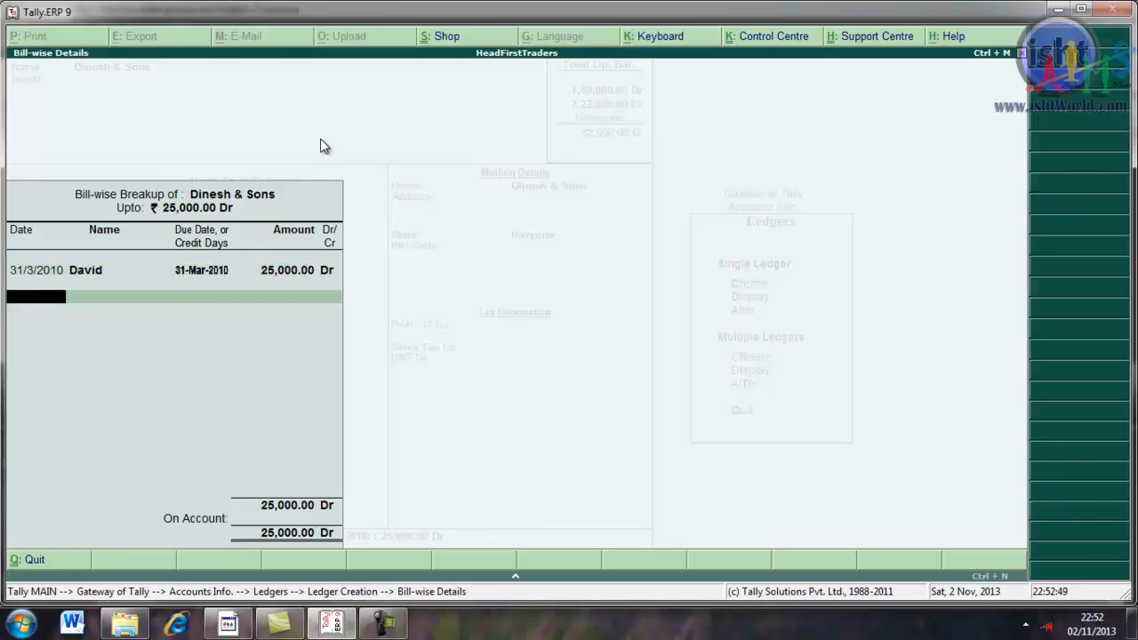
pyautogui.press('Return')
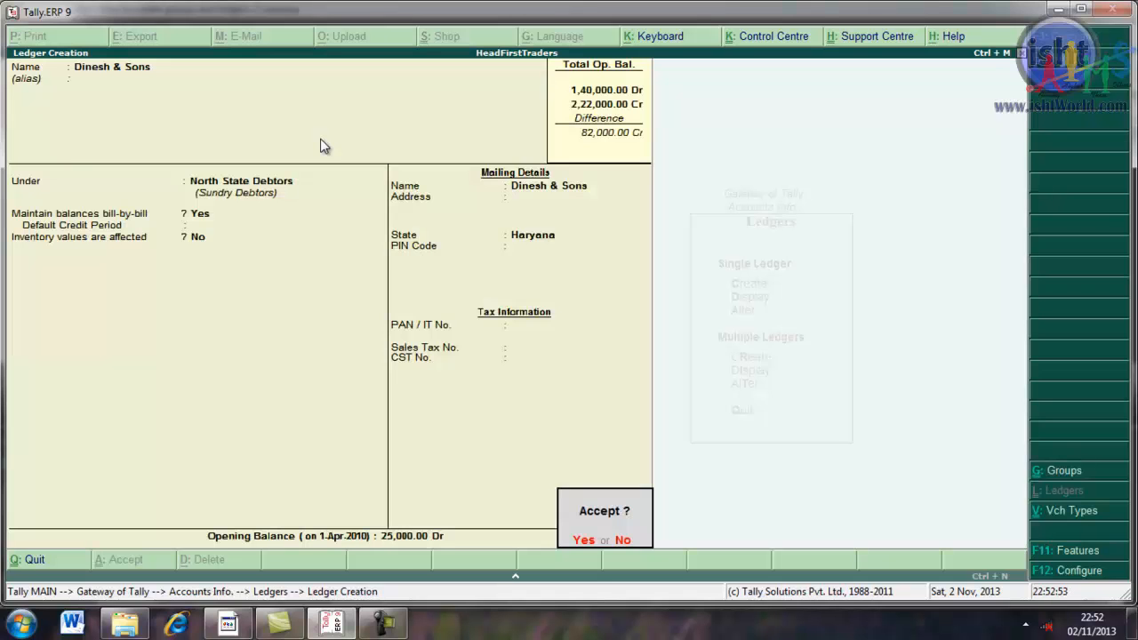
pyautogui.press('Return')
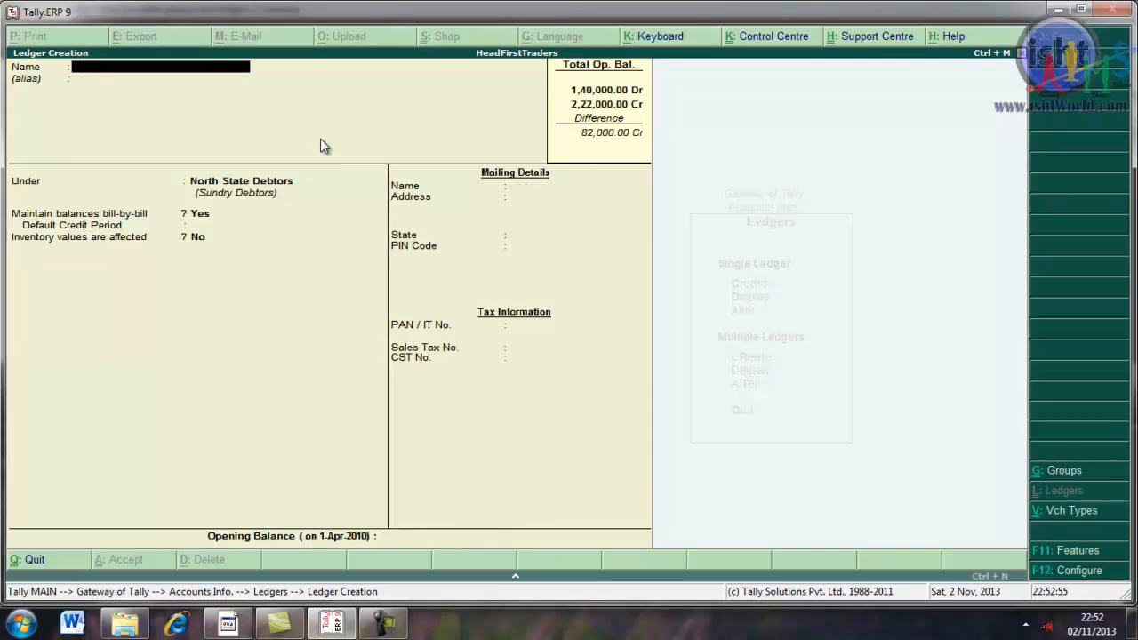